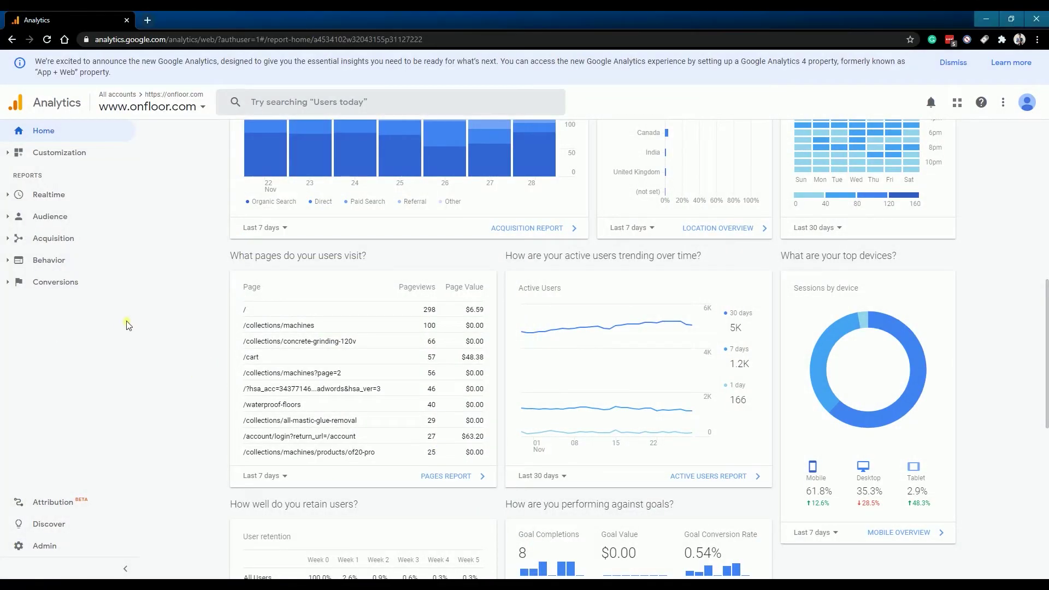
Step: Scroll up and down the Home dashboard to review its reports
scroll(389, 330, "up", 1)
scroll(390, 330, "up", 8)
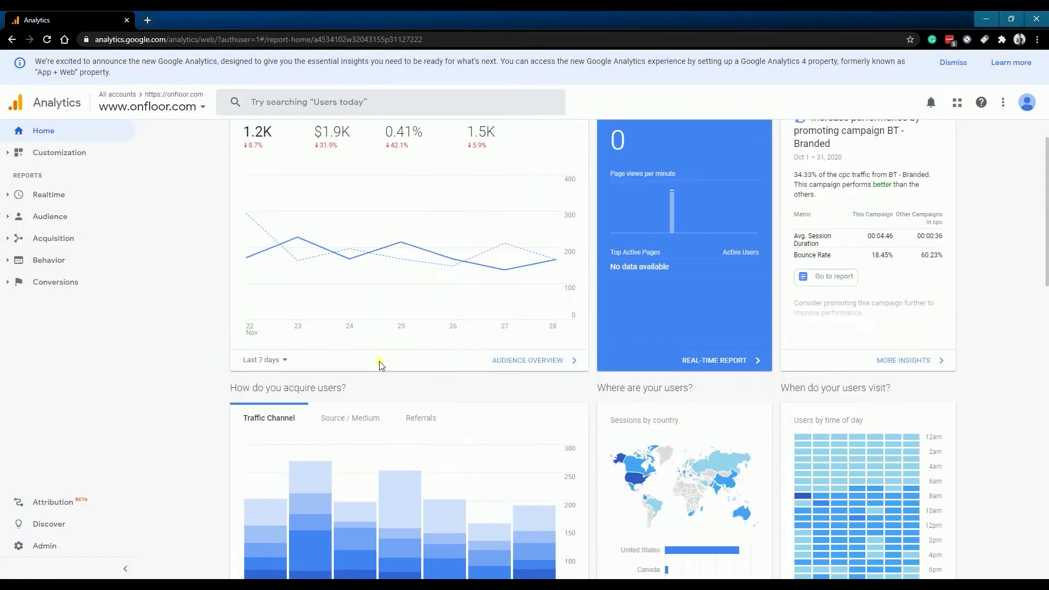
scroll(519, 382, "up", 1)
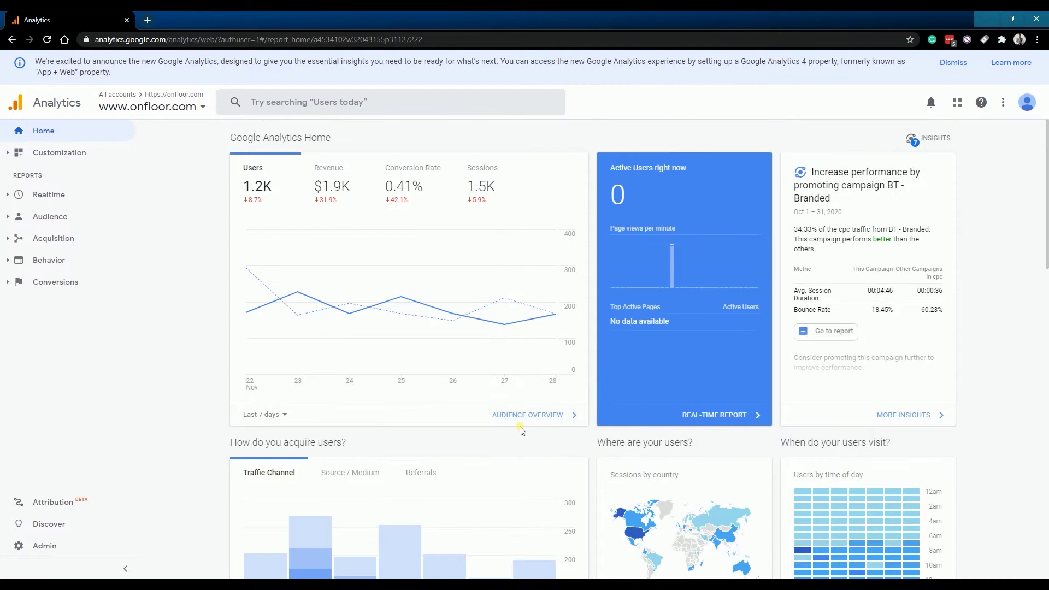
scroll(520, 430, "down", 4)
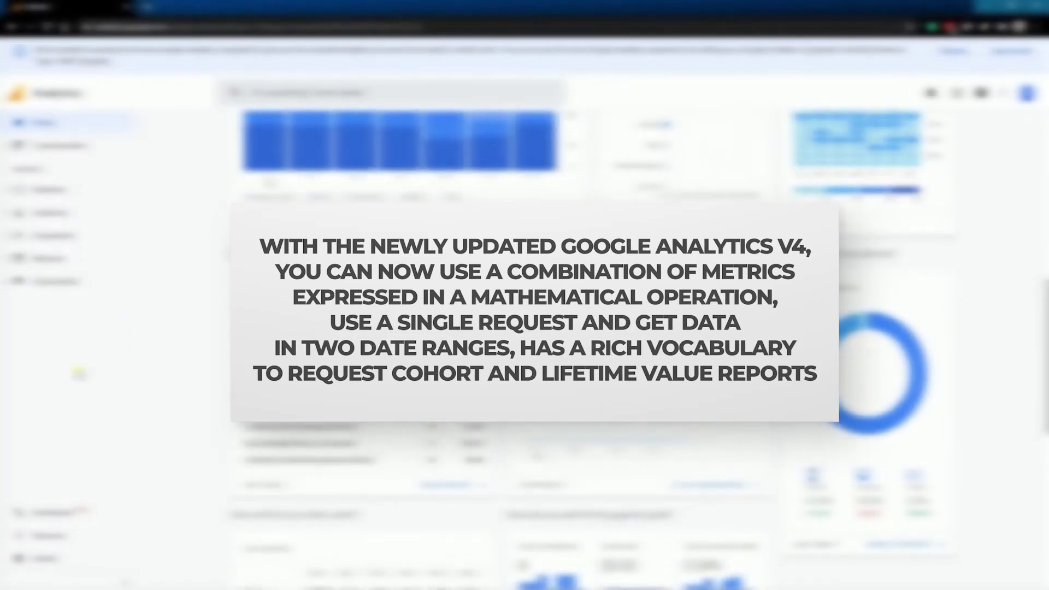
scroll(519, 434, "up", 4)
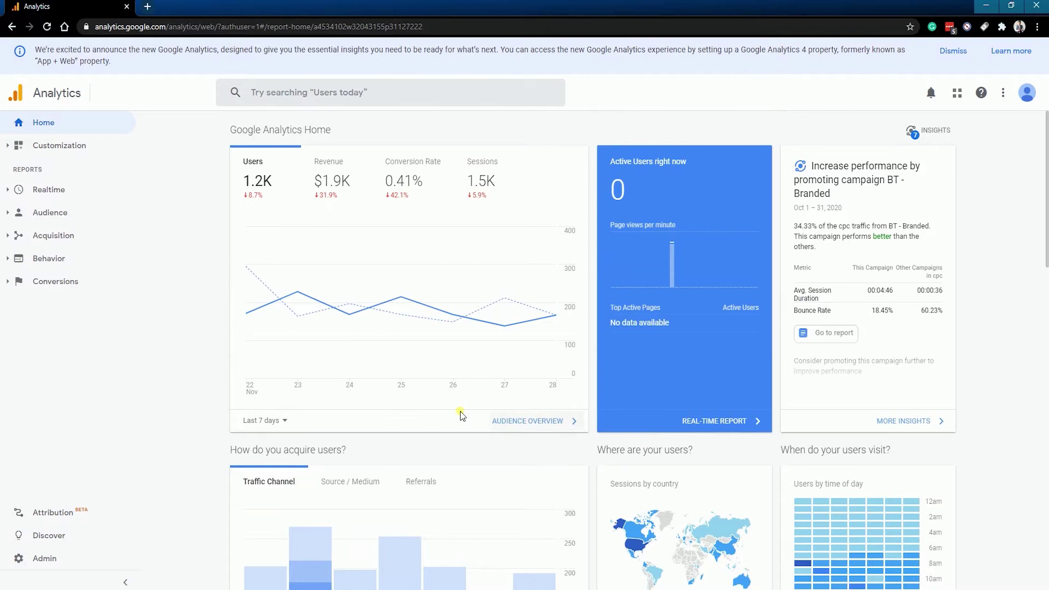
scroll(461, 416, "down", 2)
scroll(440, 354, "down", 8)
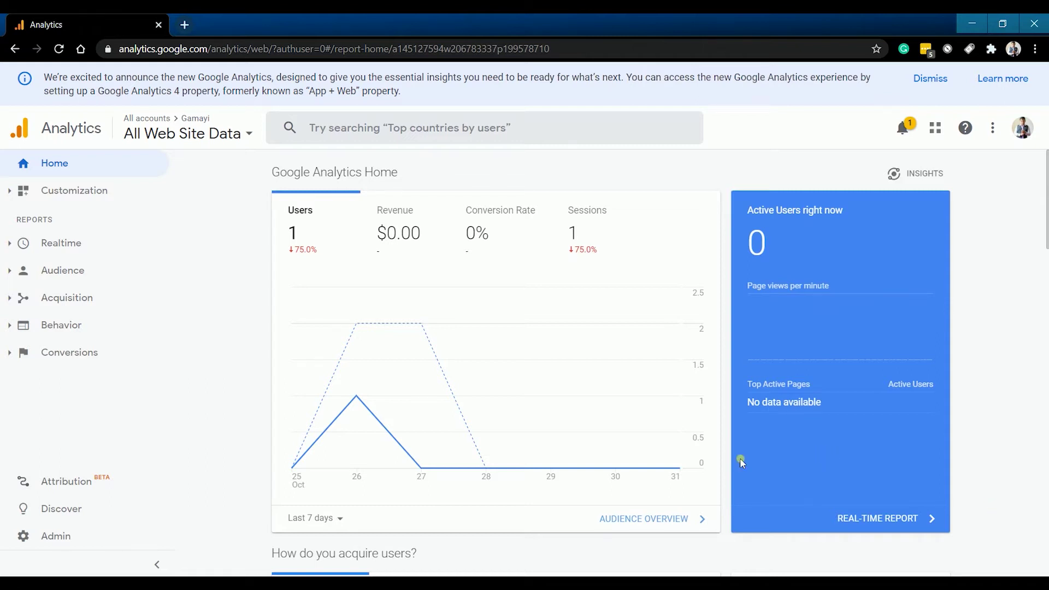
Step: Open Admin and switch to the Gamayi account that holds the Universal Analytics property
left_click(64, 540)
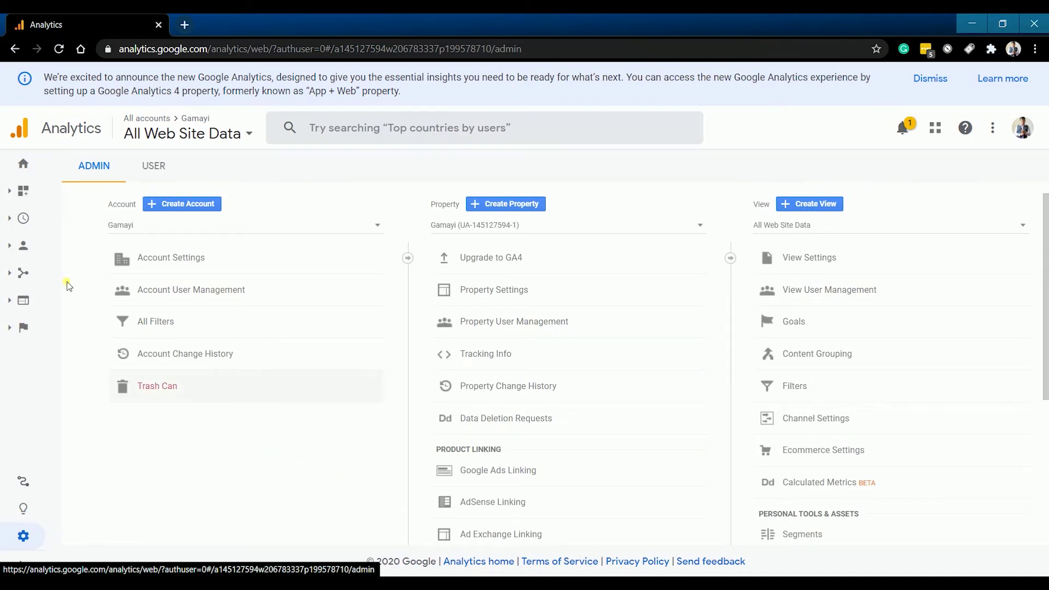
left_click(371, 224)
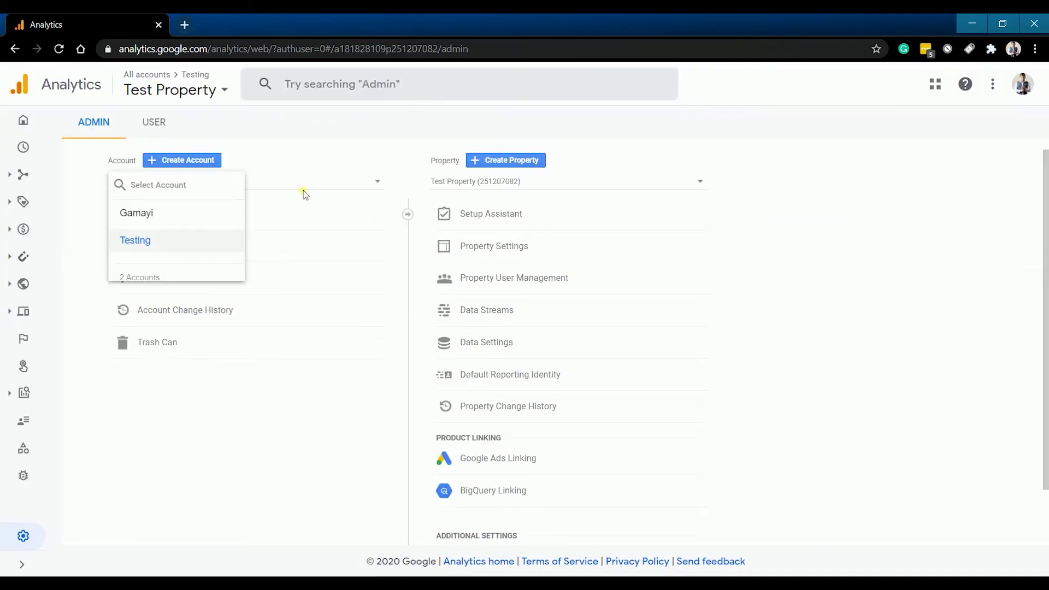
left_click(158, 222)
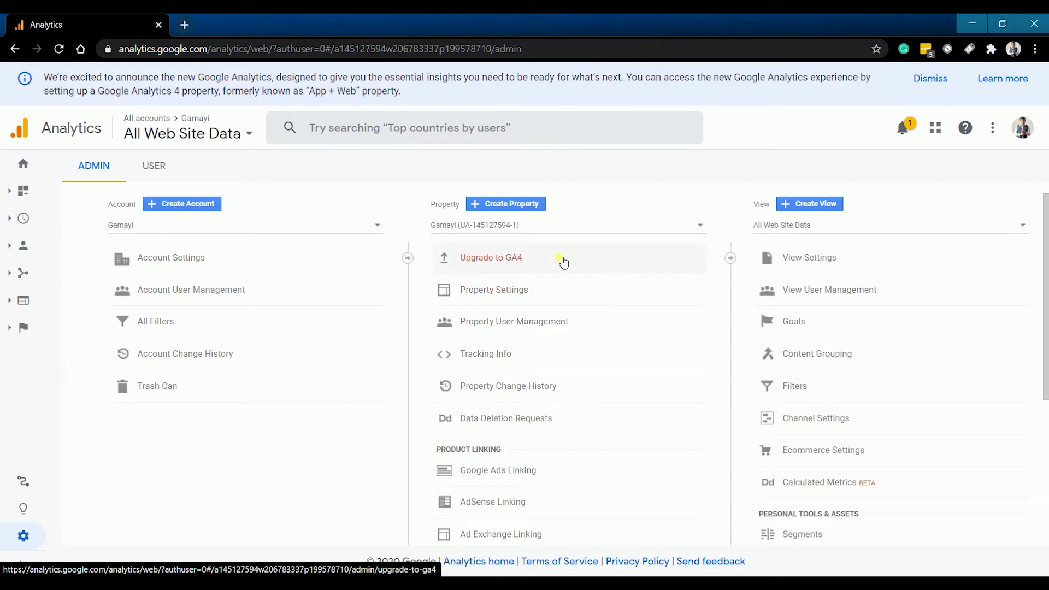
Step: Upgrade to GA4 by creating a new Google Analytics 4 property for Gamayi
left_click(563, 262)
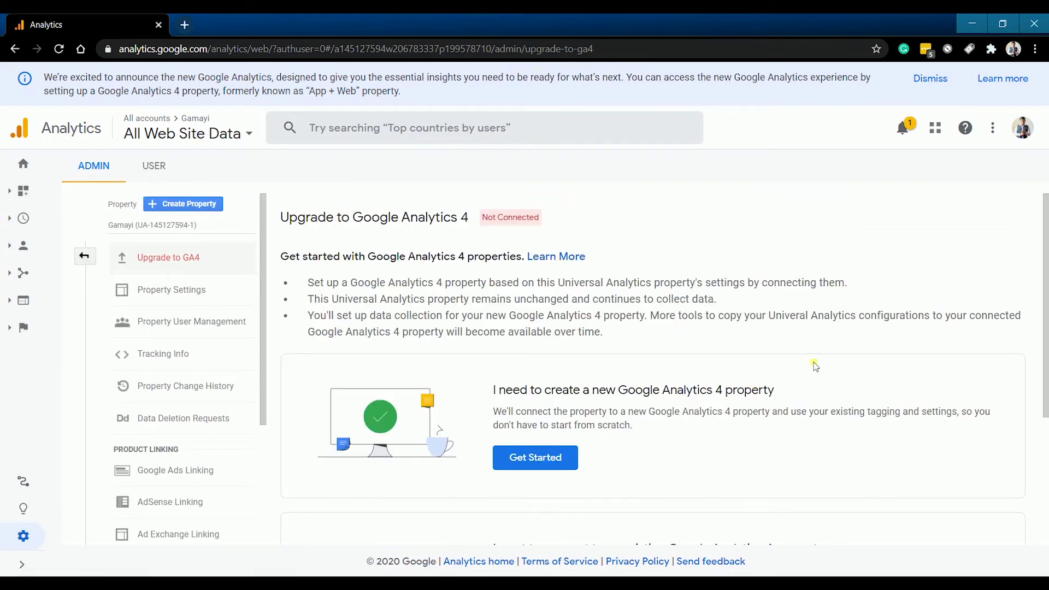
scroll(814, 366, "down", 3)
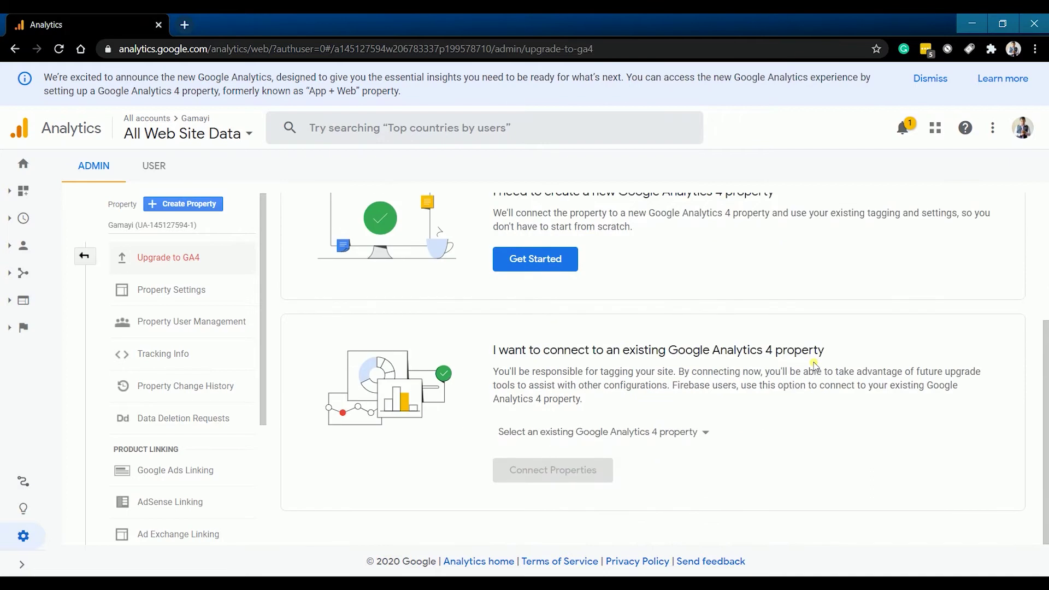
scroll(814, 366, "up", 3)
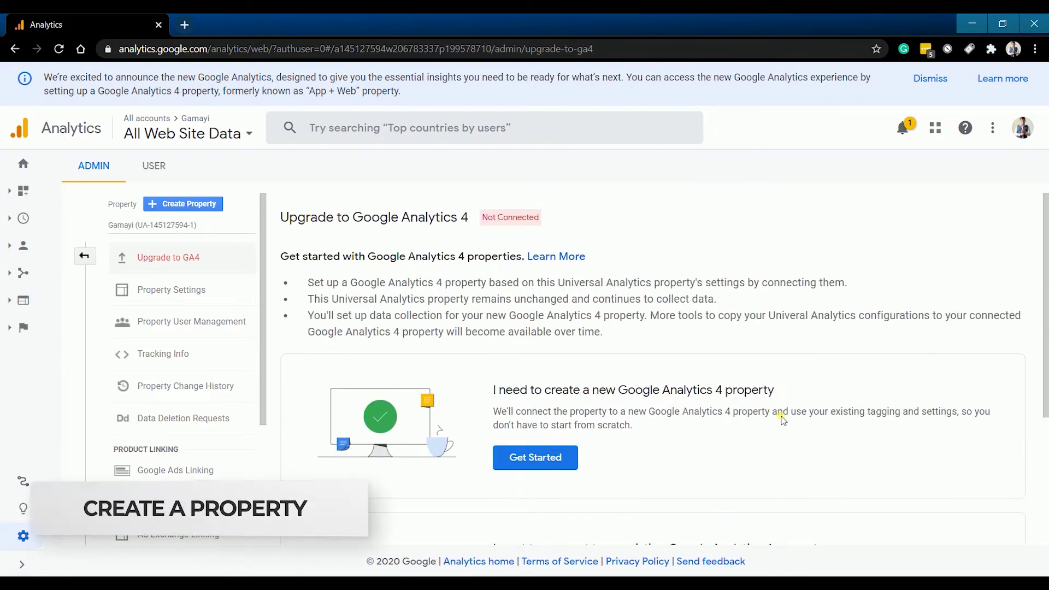
left_click(556, 465)
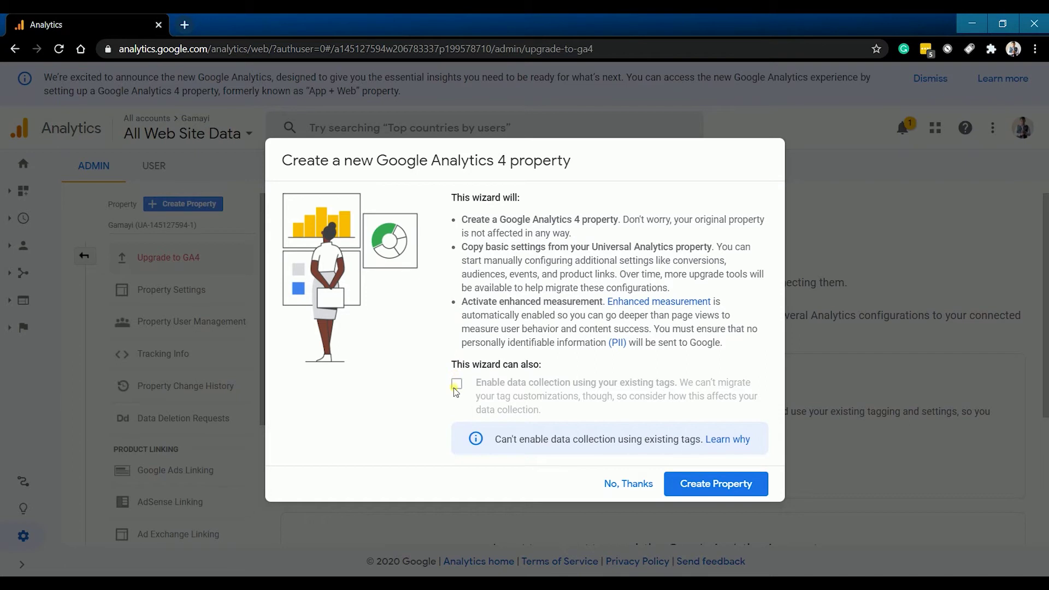
left_click(720, 483)
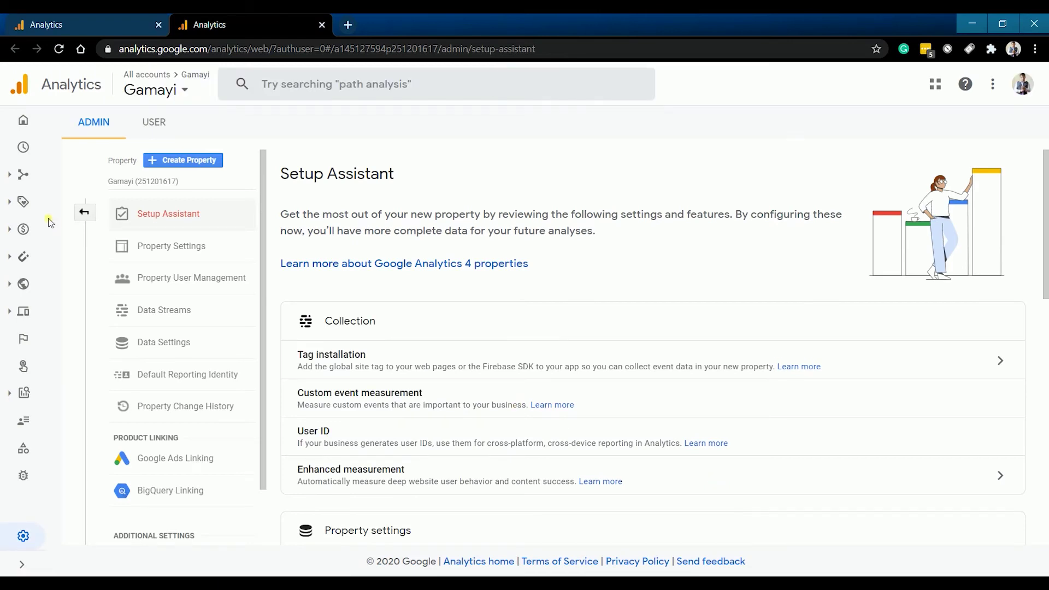
Step: Close the new property's setup tab and open the property's Tracking Info > Tracking Code page
left_click(82, 214)
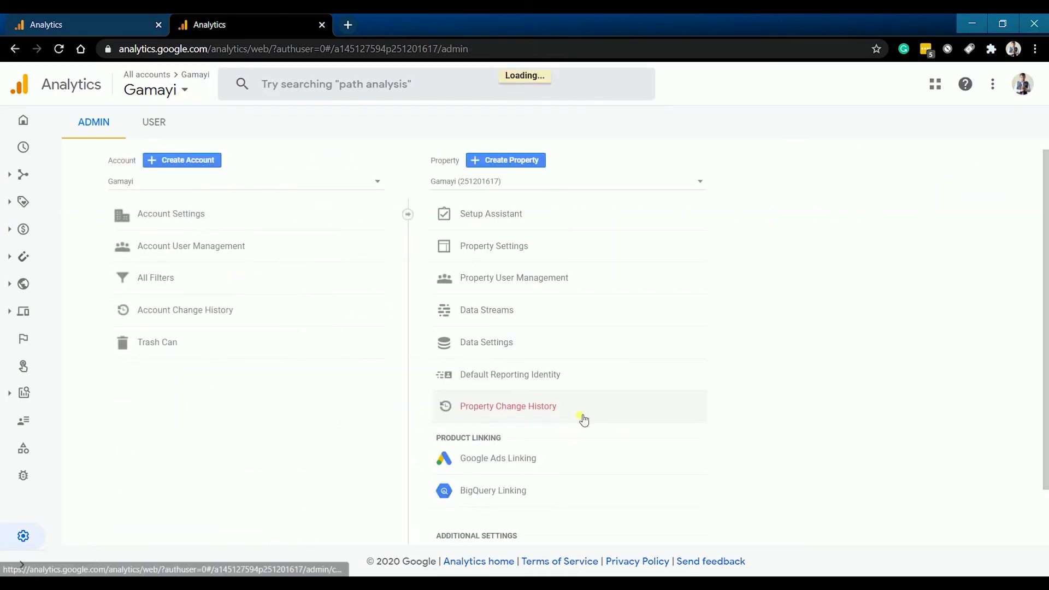
key("ctrl+w")
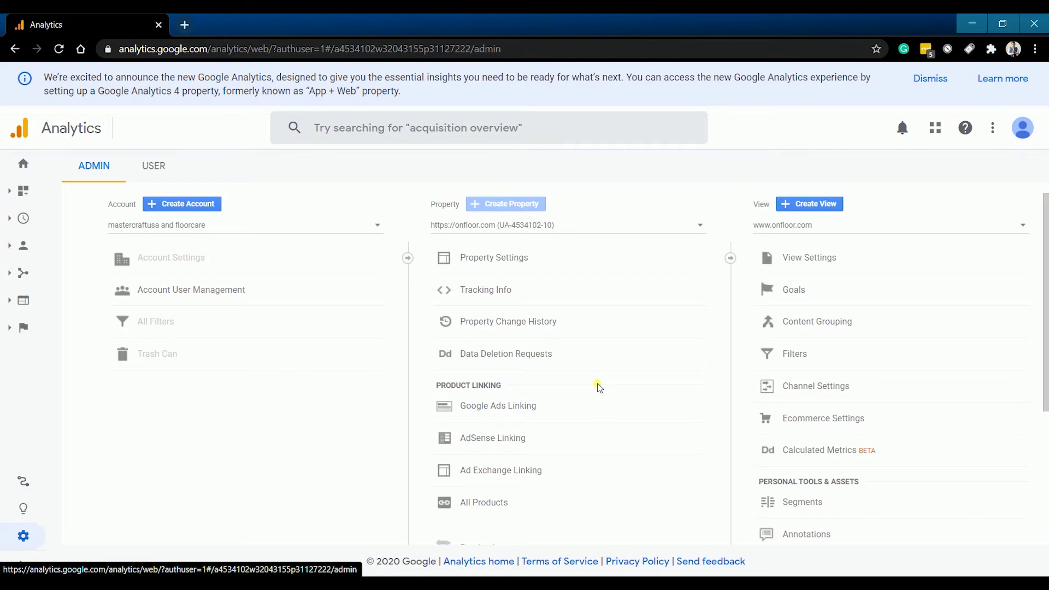
left_click(534, 294)
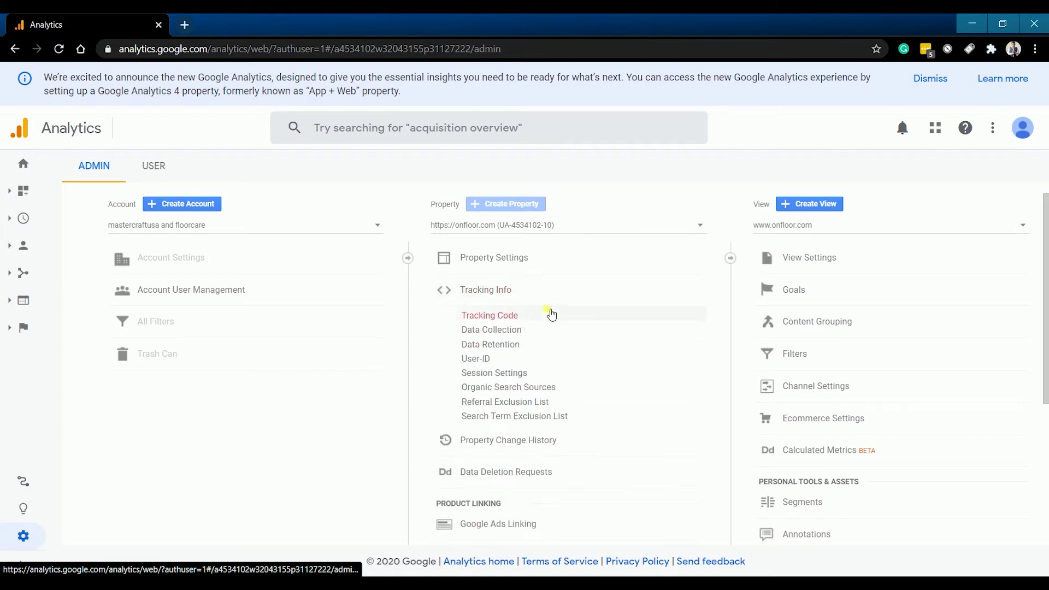
left_click(486, 316)
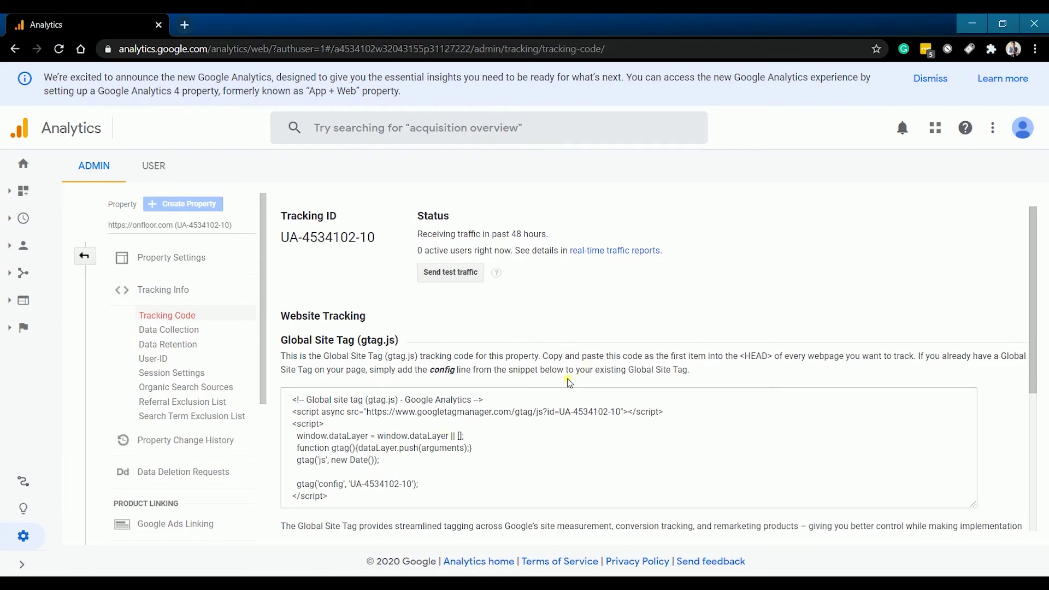
Step: Select the tracking ID and the full gtag tracking snippet for copying
left_click_drag(330, 497, 293, 401)
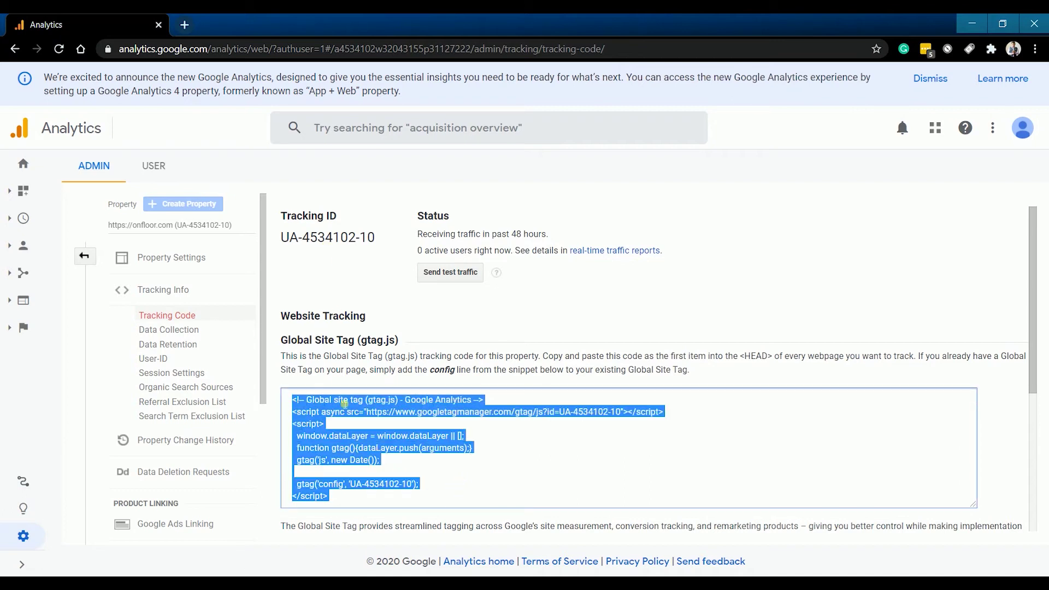
left_click(302, 250)
double_click(306, 237)
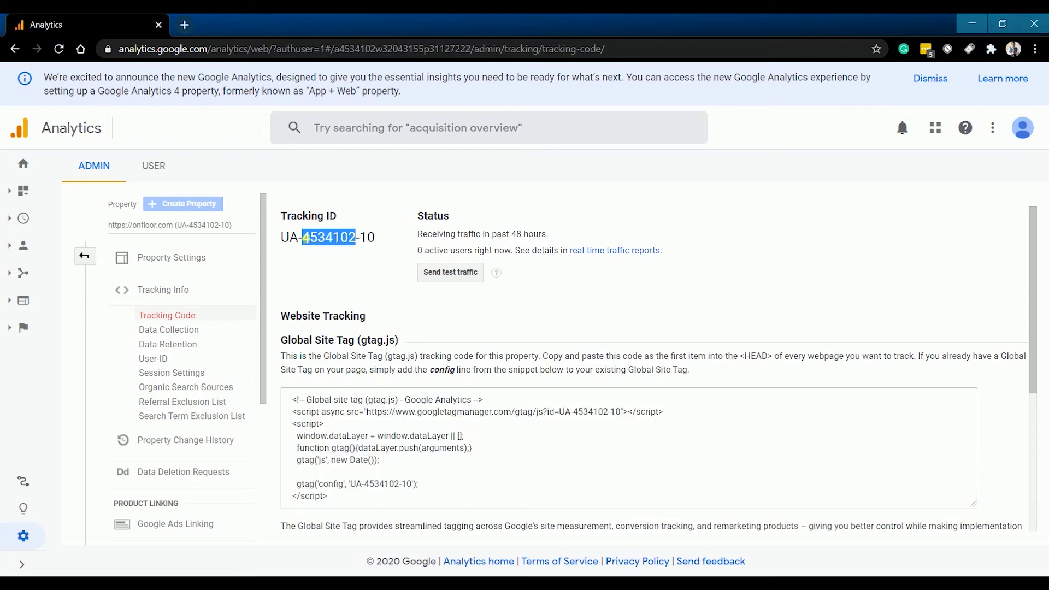
left_click(306, 237)
left_click_drag(279, 240, 384, 236)
key("ctrl+c")
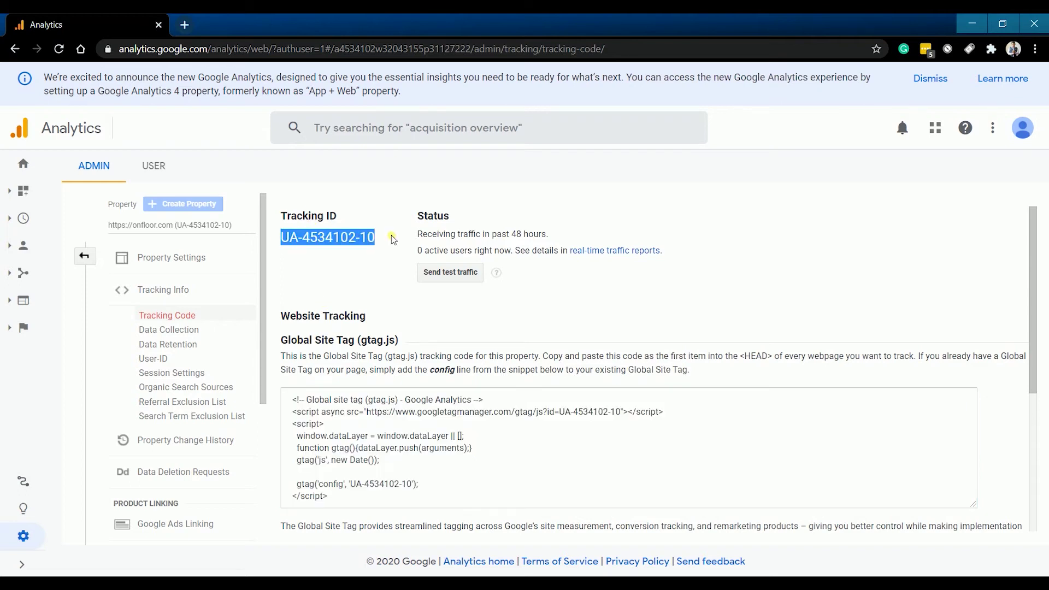
left_click(392, 238)
left_click_drag(355, 485, 423, 484)
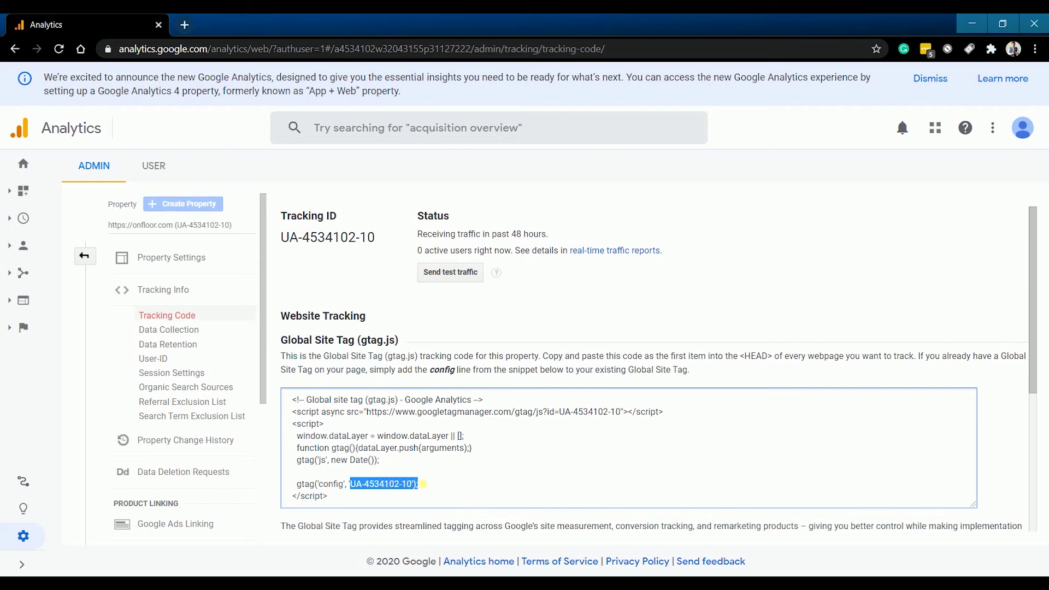
key("ctrl+a")
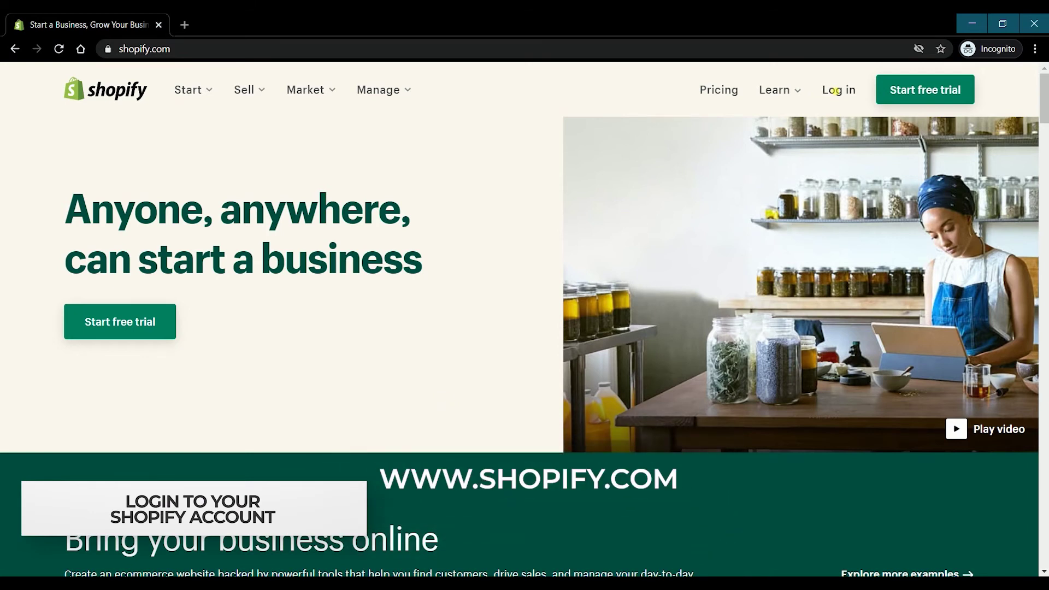
Step: Sign in to Shopify and go to the Online Store Preferences page
left_click(840, 91)
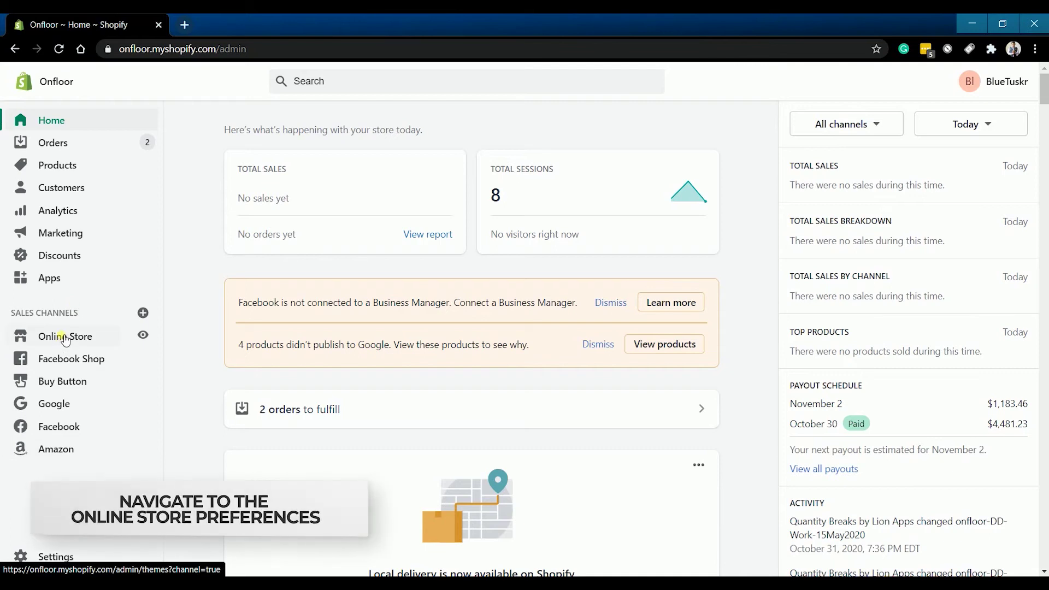
left_click(65, 336)
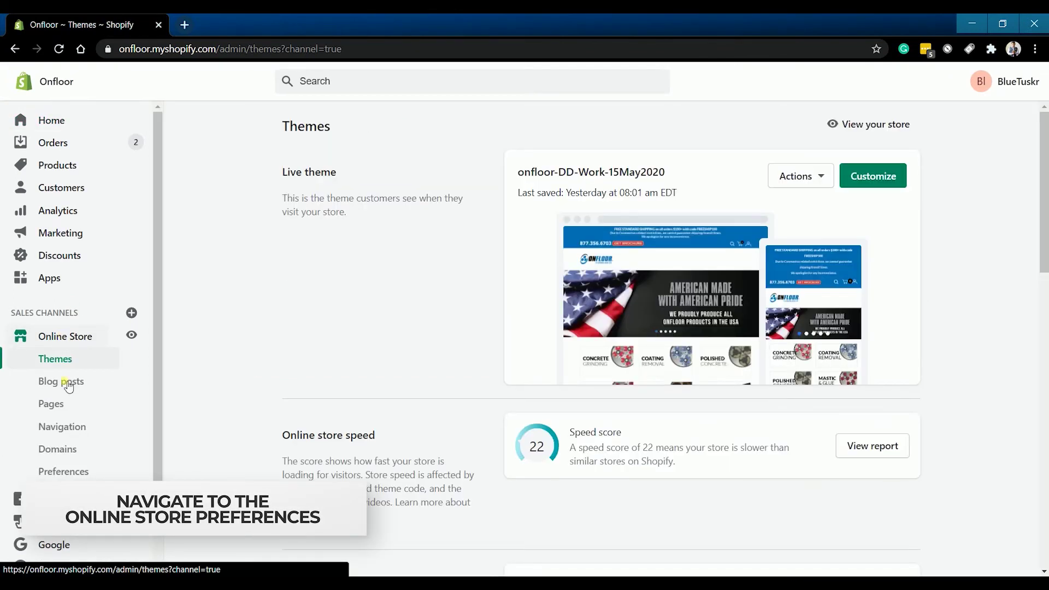
left_click(76, 477)
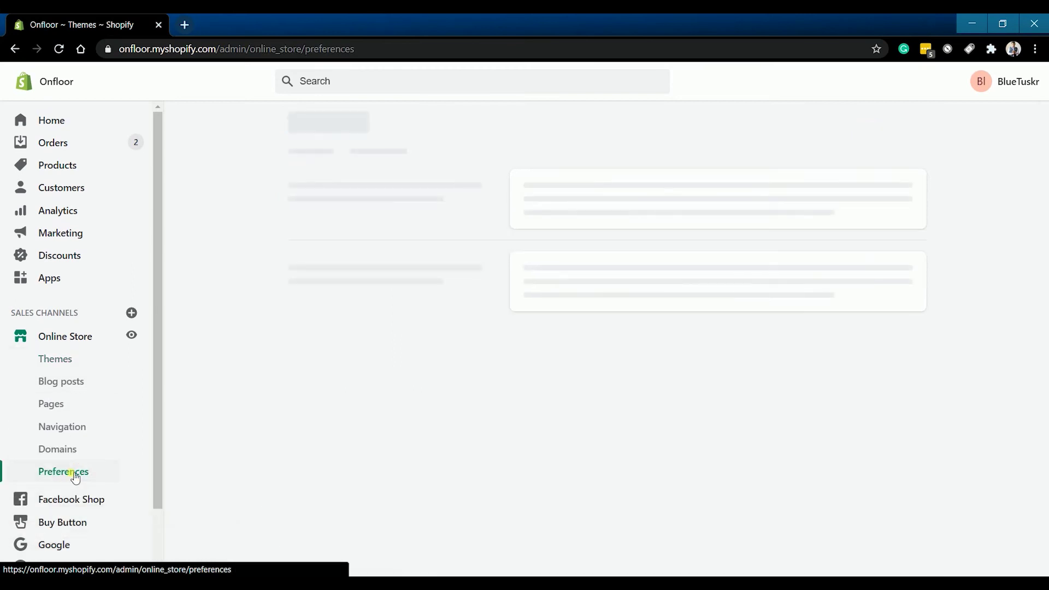
scroll(952, 336, "down", 5)
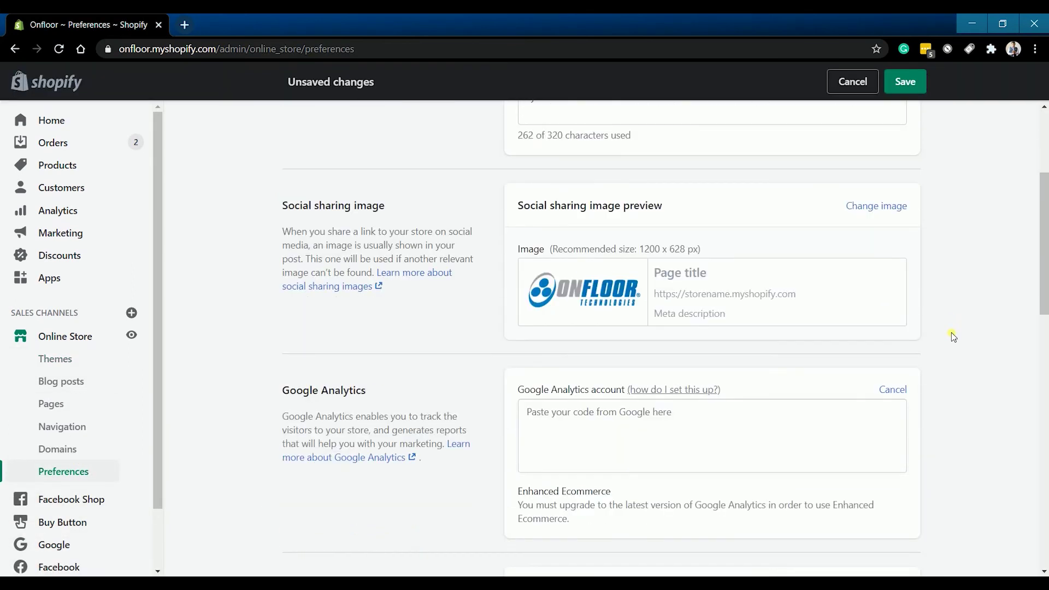
scroll(722, 380, "down", 1)
Step: Paste the Analytics tracking ID into the Google Analytics account field and save
left_click(610, 291)
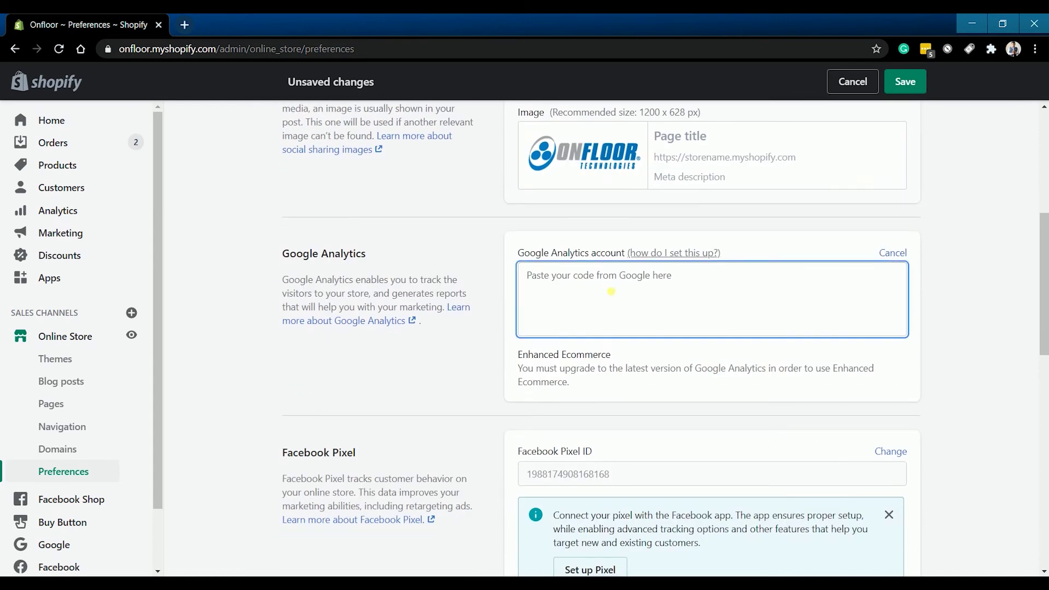
key("ctrl+v")
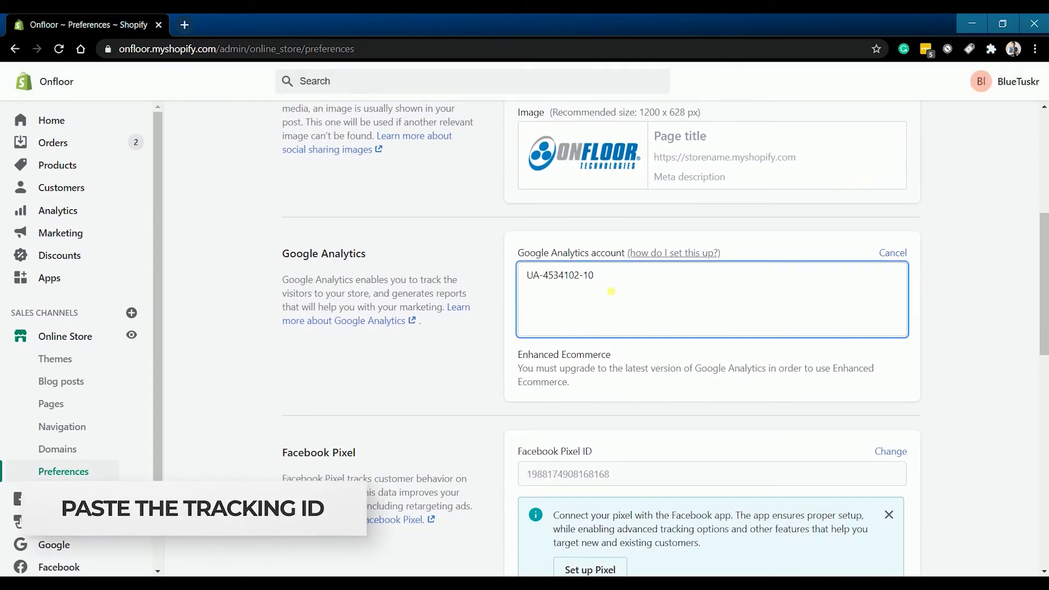
scroll(766, 217, "down", 1)
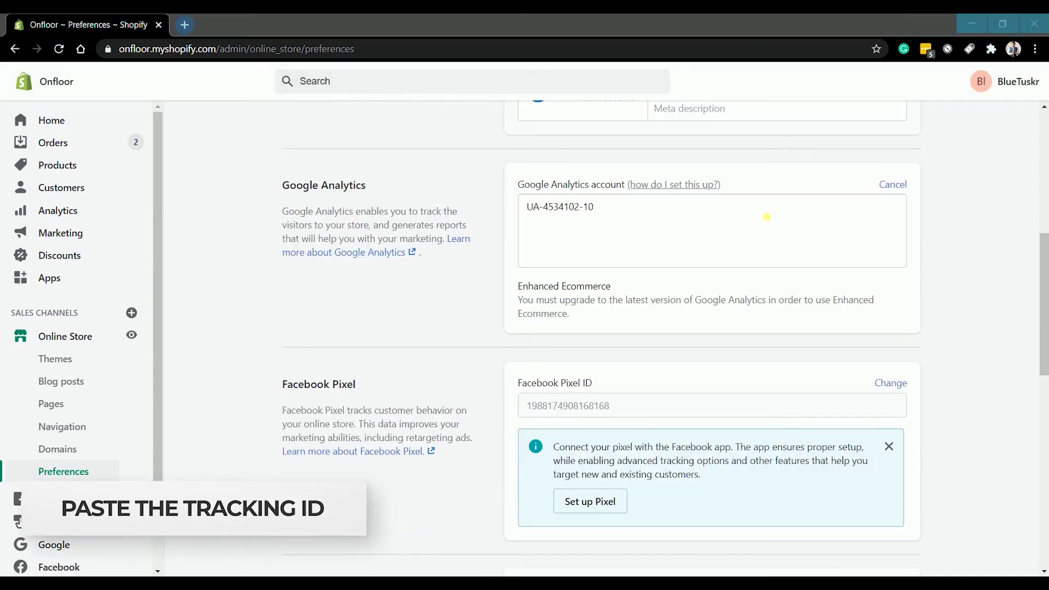
left_click(766, 217)
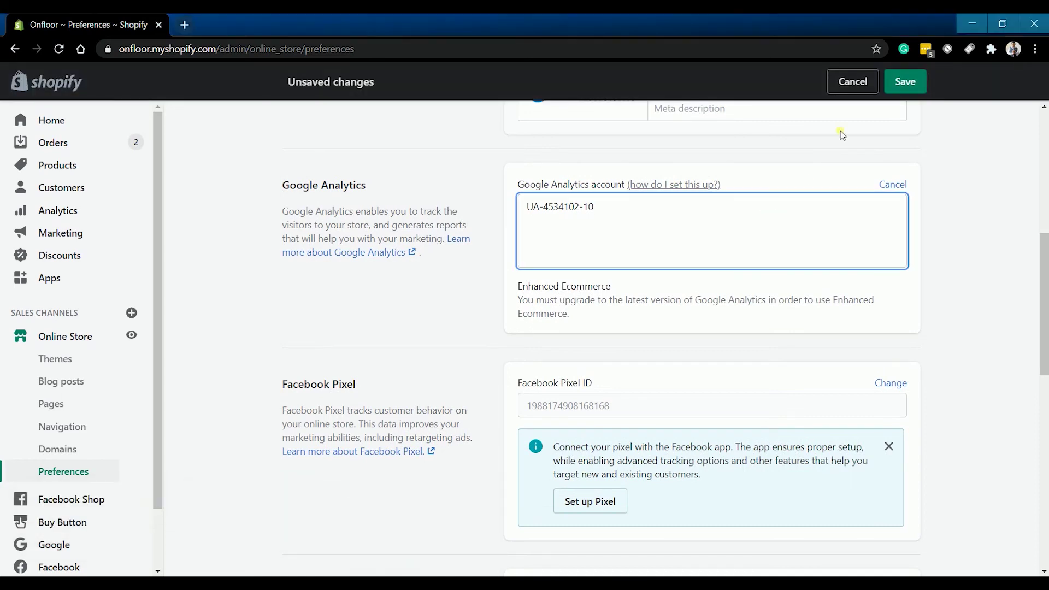
left_click(924, 84)
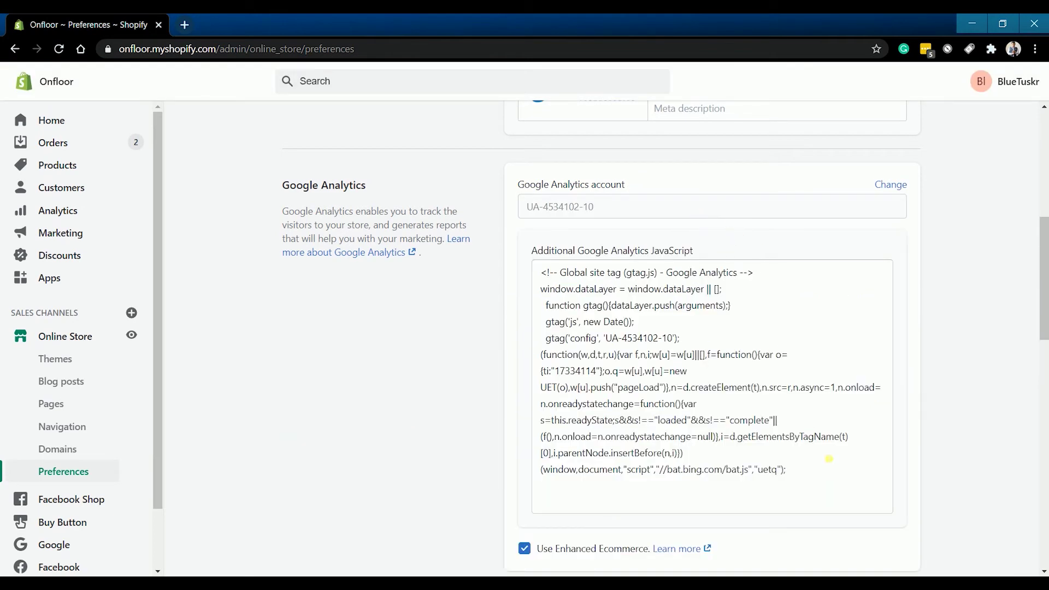
Step: Review the Additional Google Analytics JavaScript and leave Use Enhanced Ecommerce ticked
left_click_drag(827, 476, 508, 242)
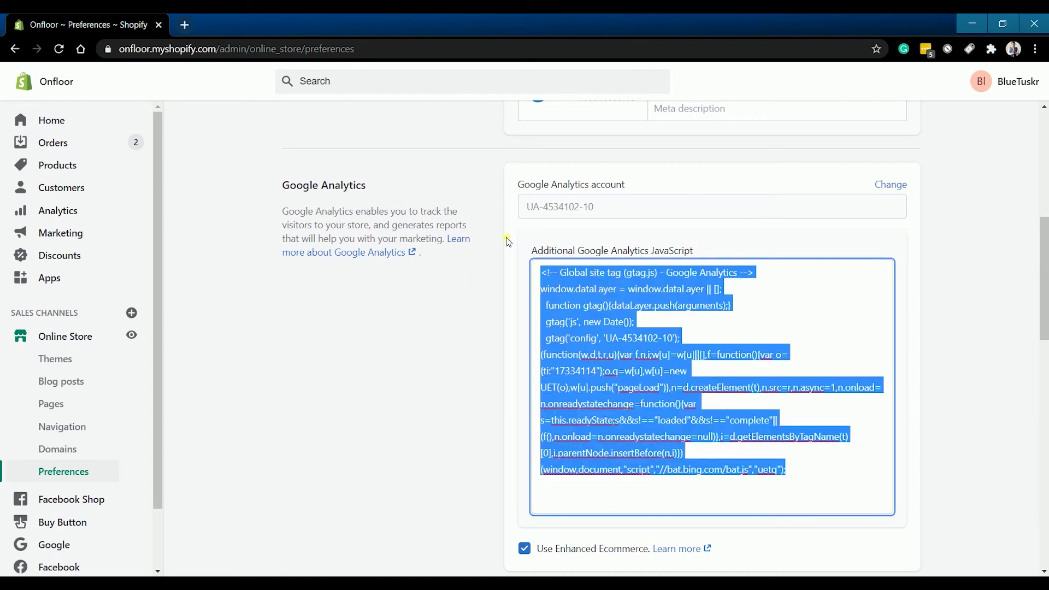
left_click(444, 380)
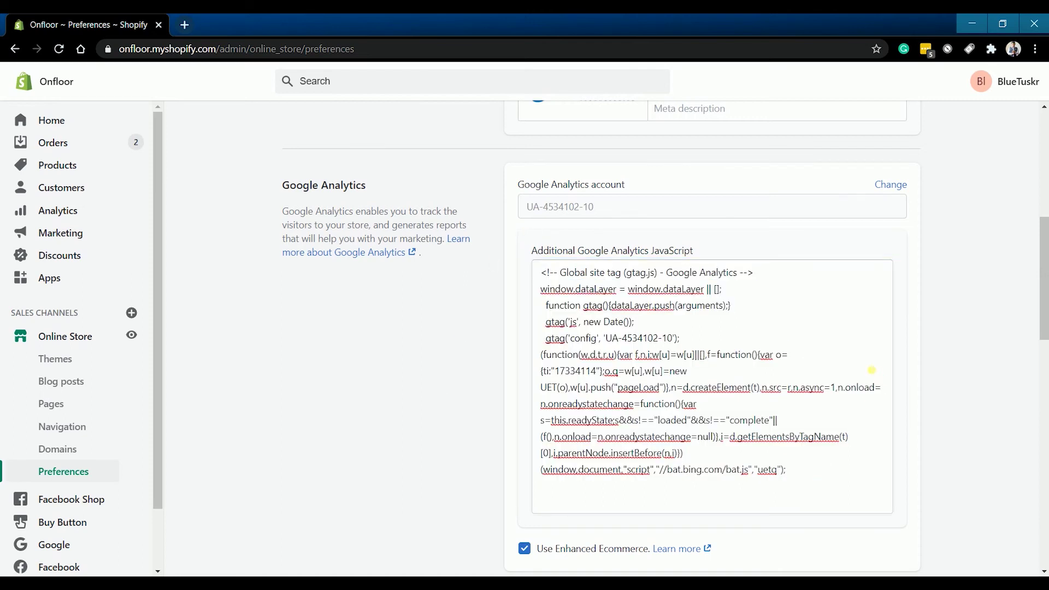
left_click(525, 552)
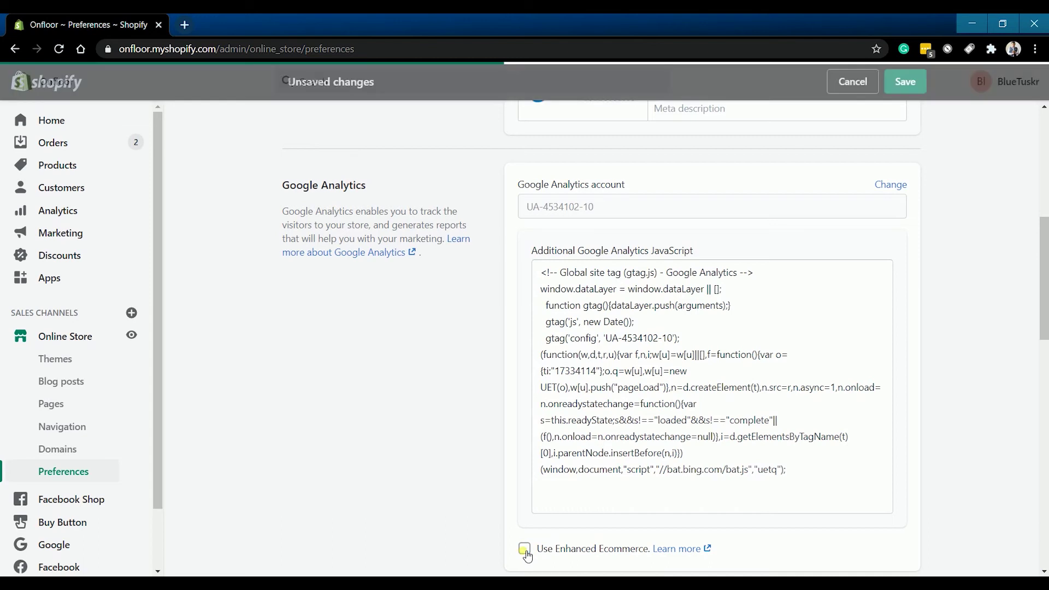
left_click(524, 549)
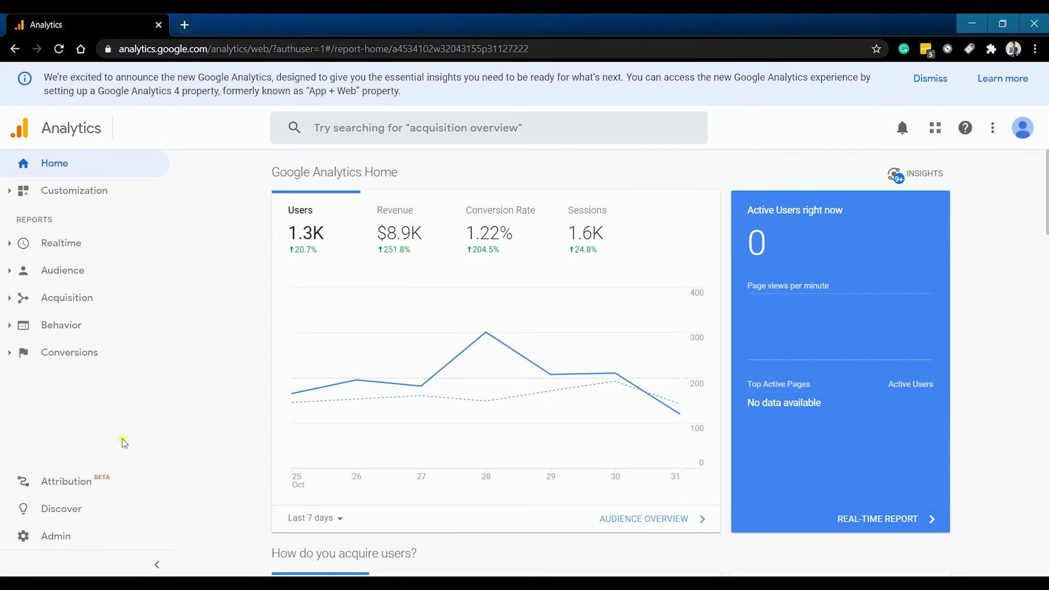
left_click(52, 535)
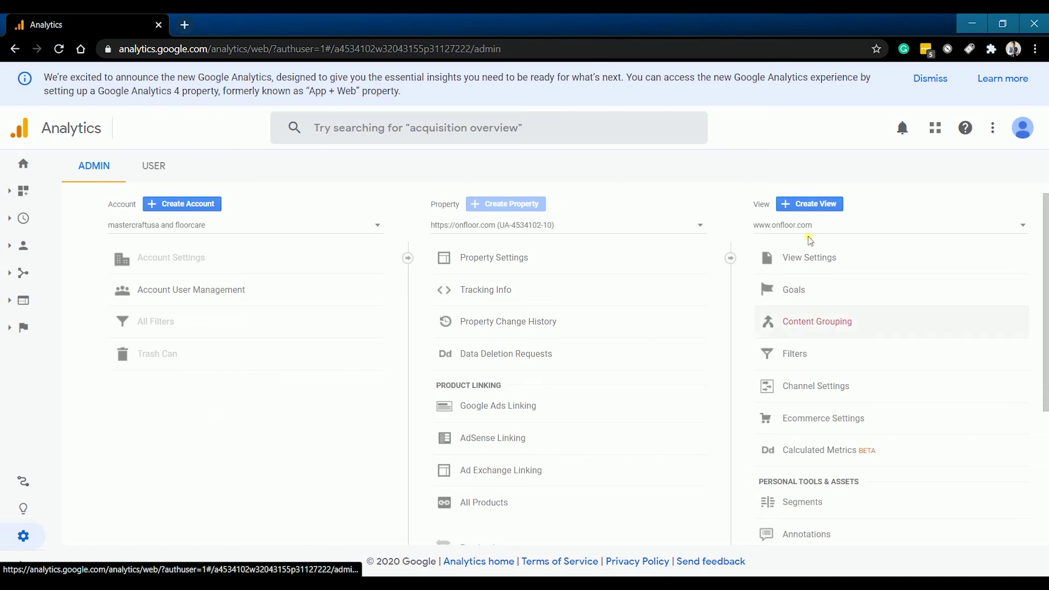
left_click(861, 419)
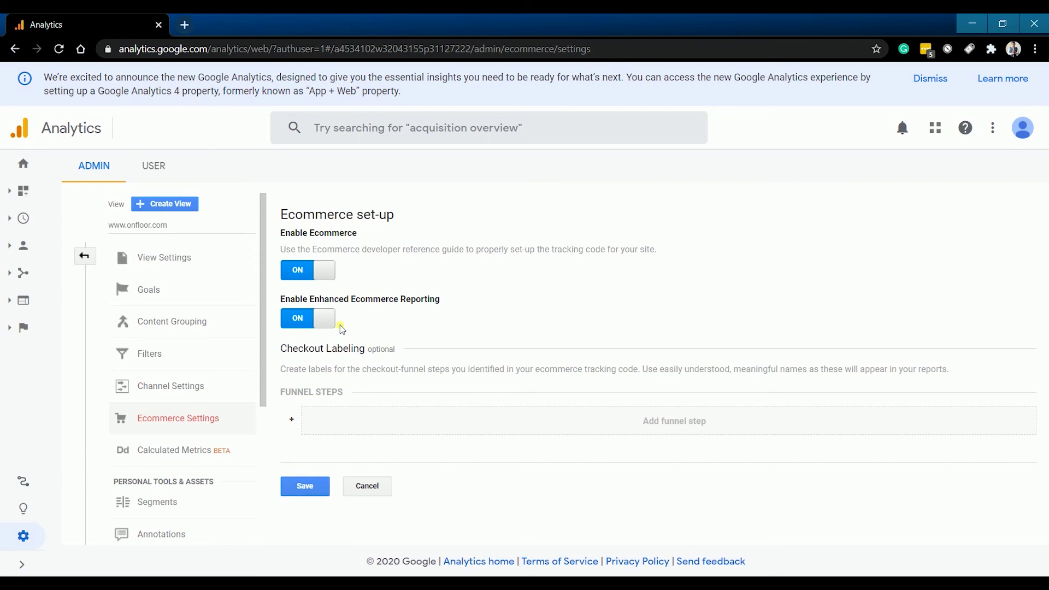
left_click(304, 486)
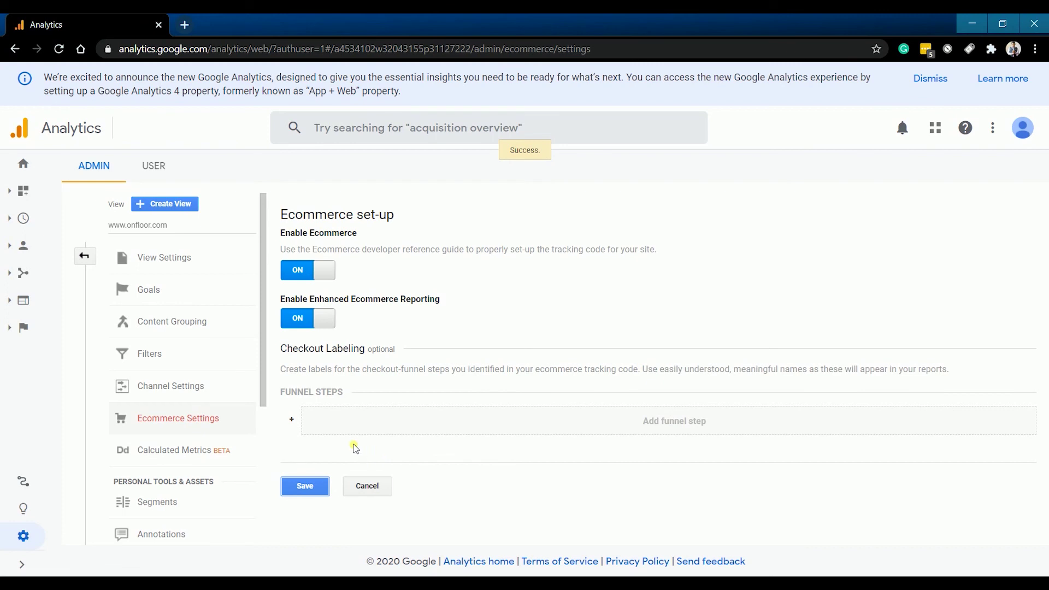
left_click(20, 168)
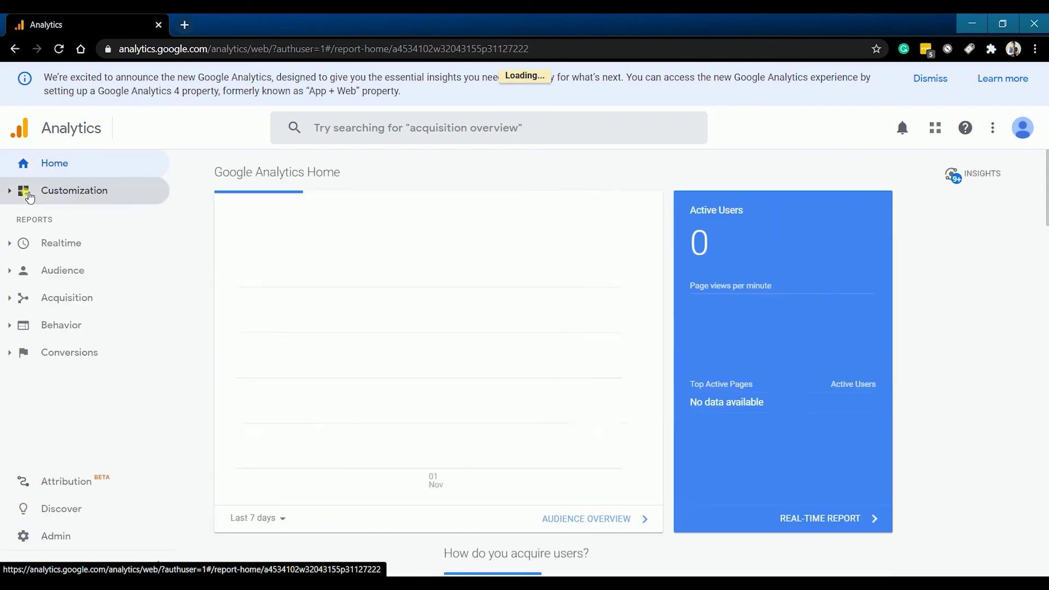
mouse_move(399, 421)
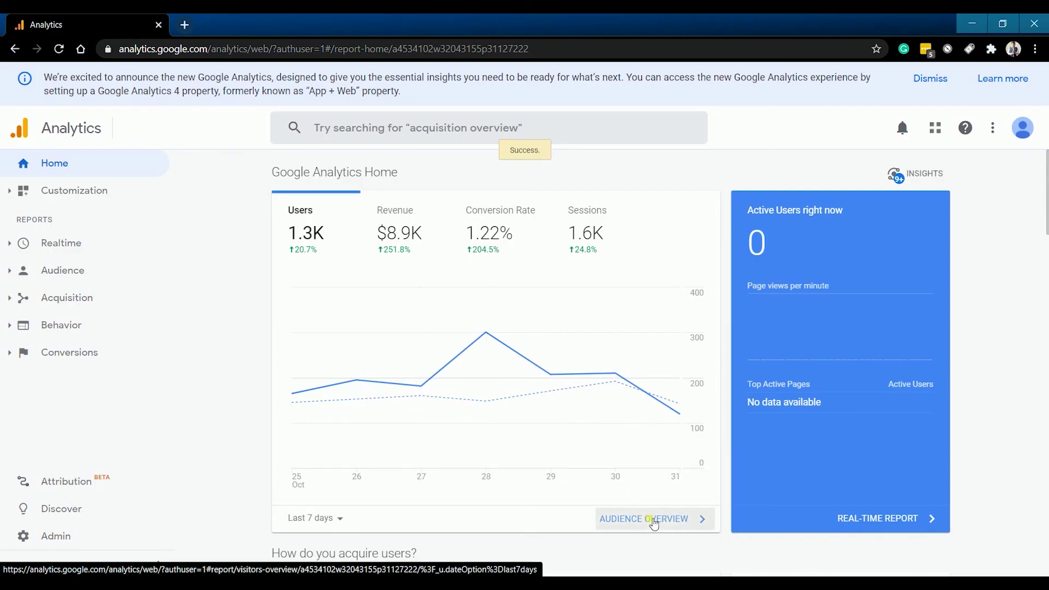
scroll(661, 491, "down", 5)
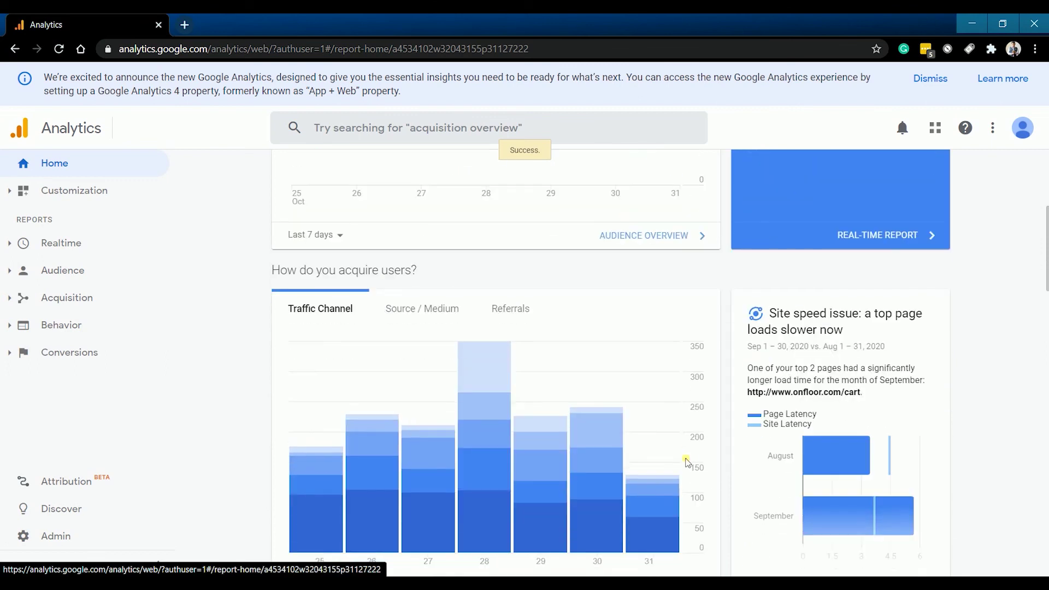
scroll(686, 462, "down", 2)
scroll(543, 436, "down", 4)
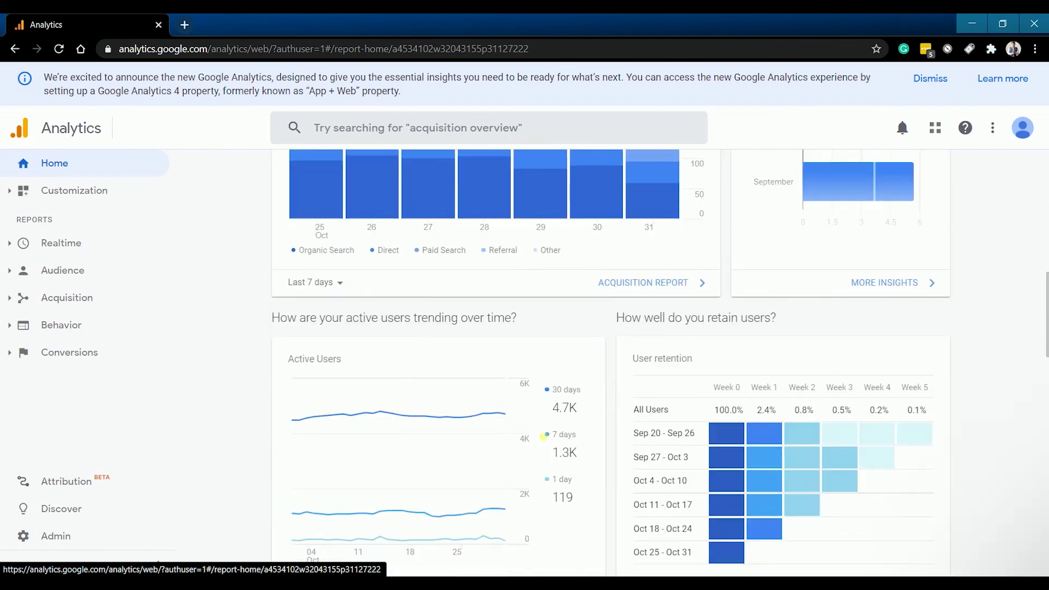